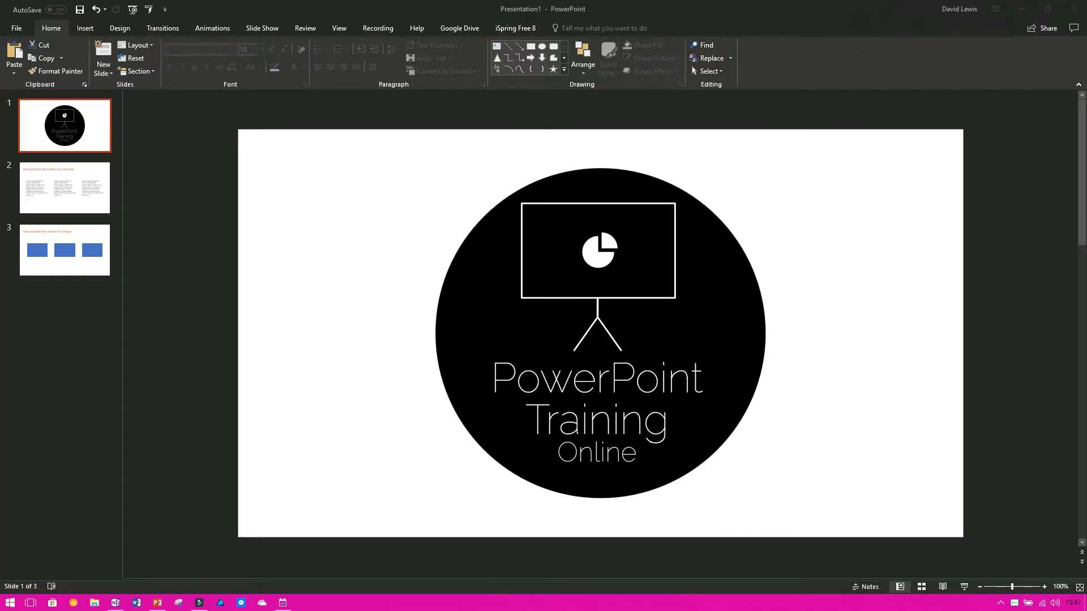
On slide 2, draw a rectangle about 9.7 cm wide and 7 cm high over the first text block
click(64, 188)
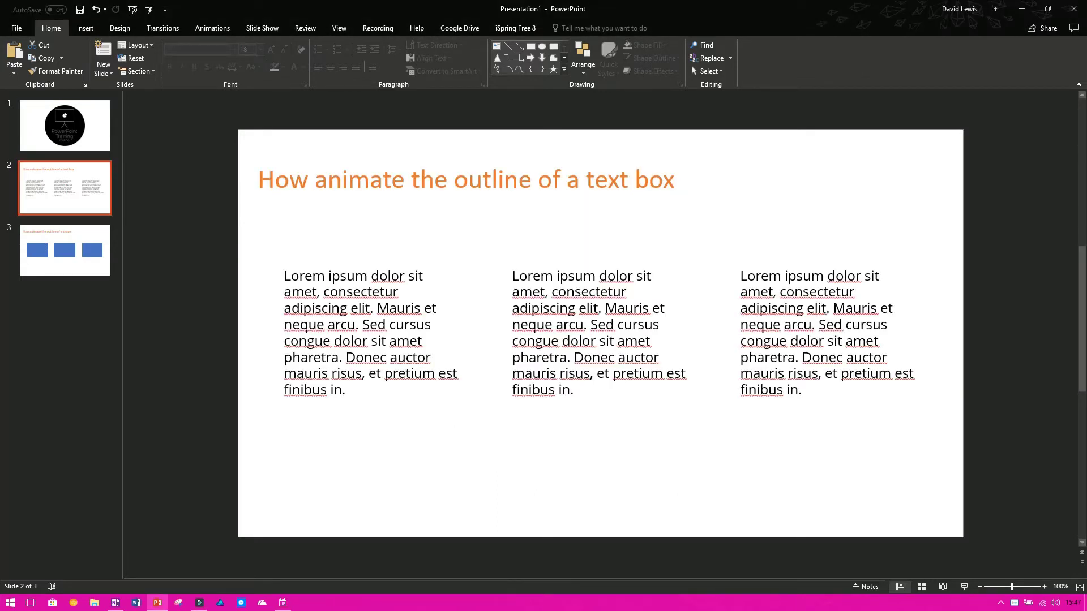
click(65, 250)
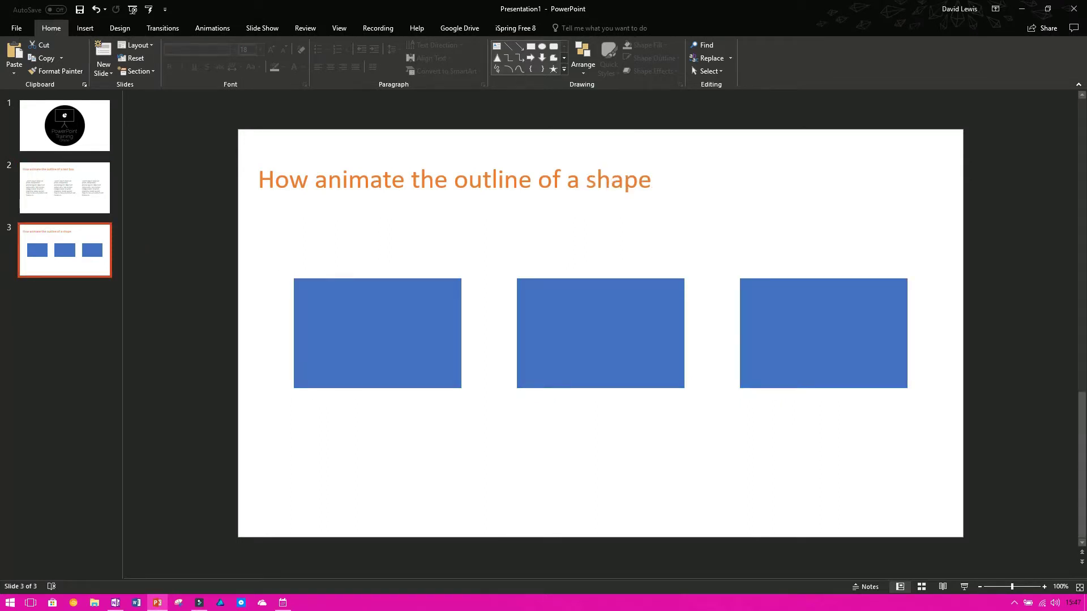
key(Up)
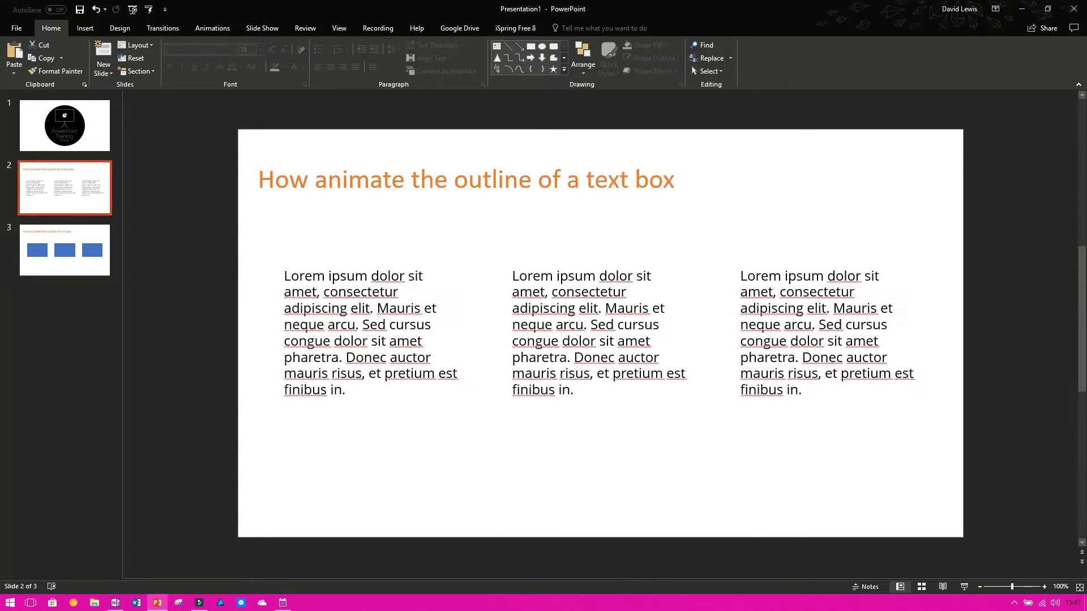
click(64, 188)
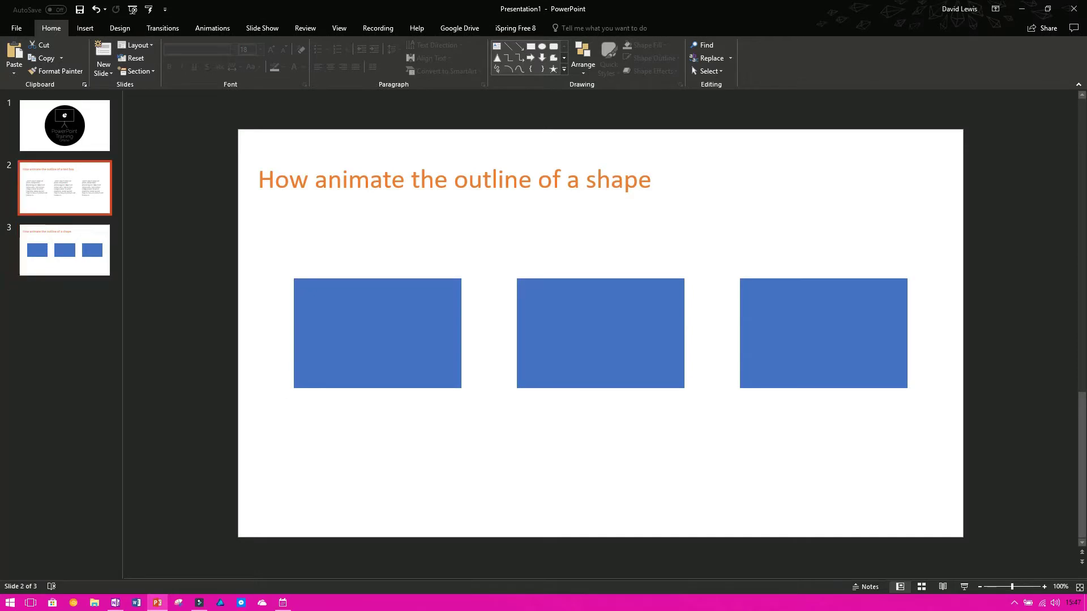
key(ctrl+z)
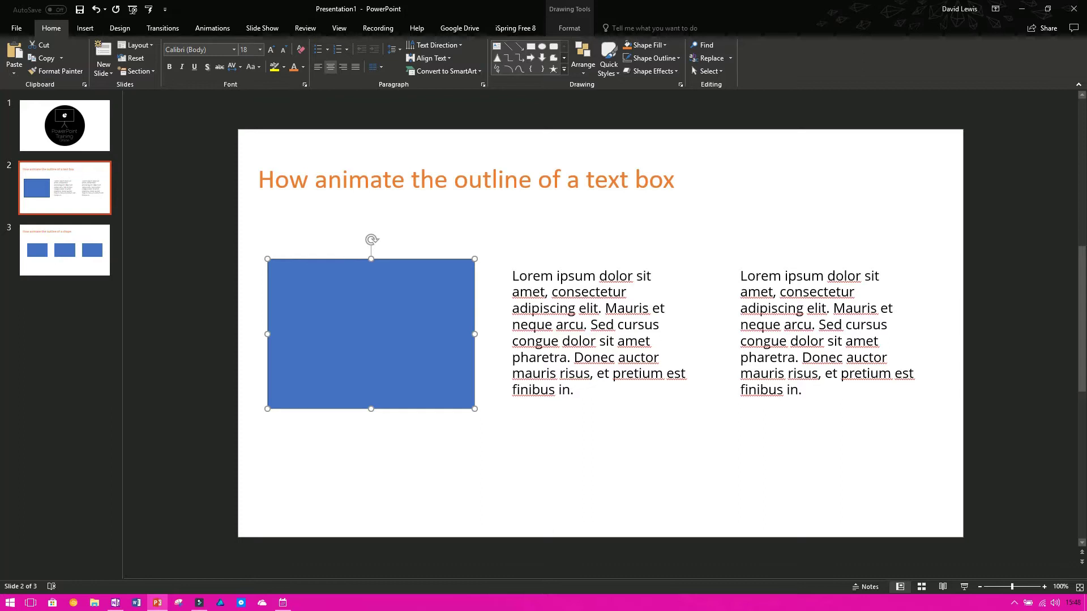
Set the rectangle over the first text block to No Fill
click(568, 28)
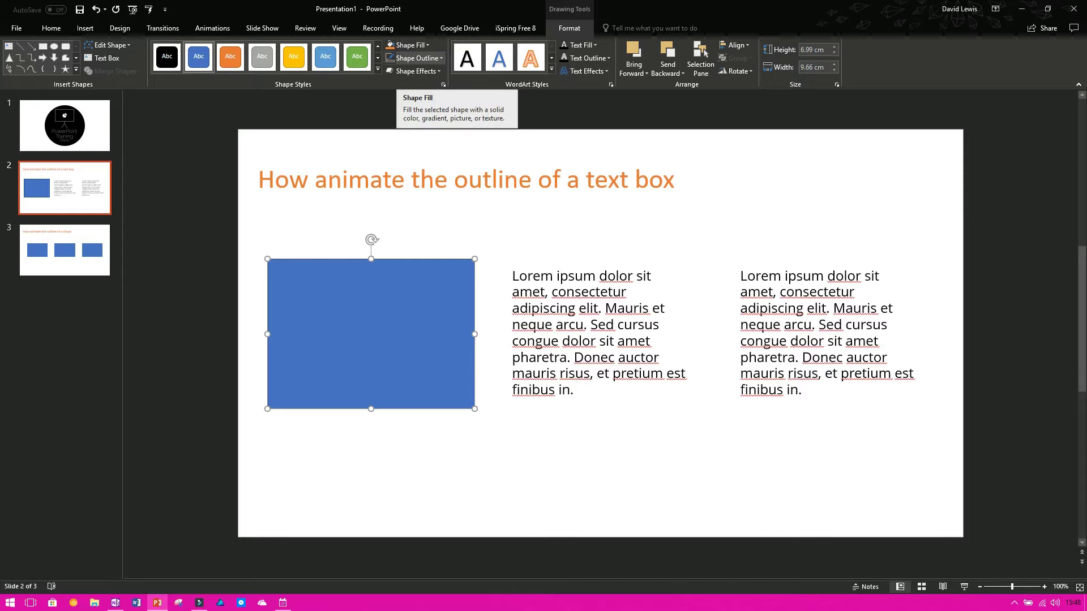
click(406, 45)
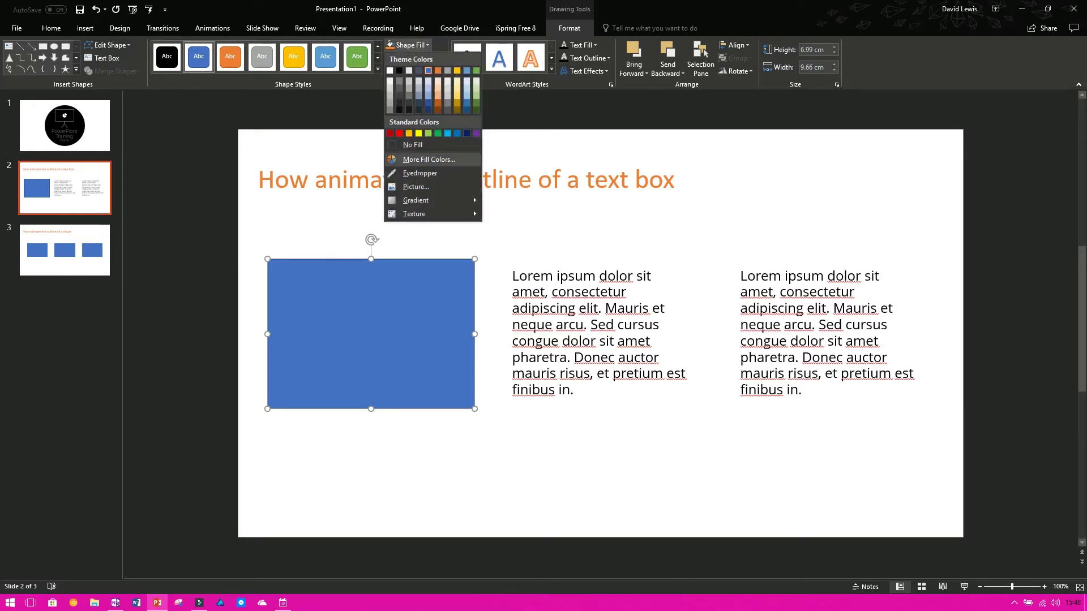
click(410, 146)
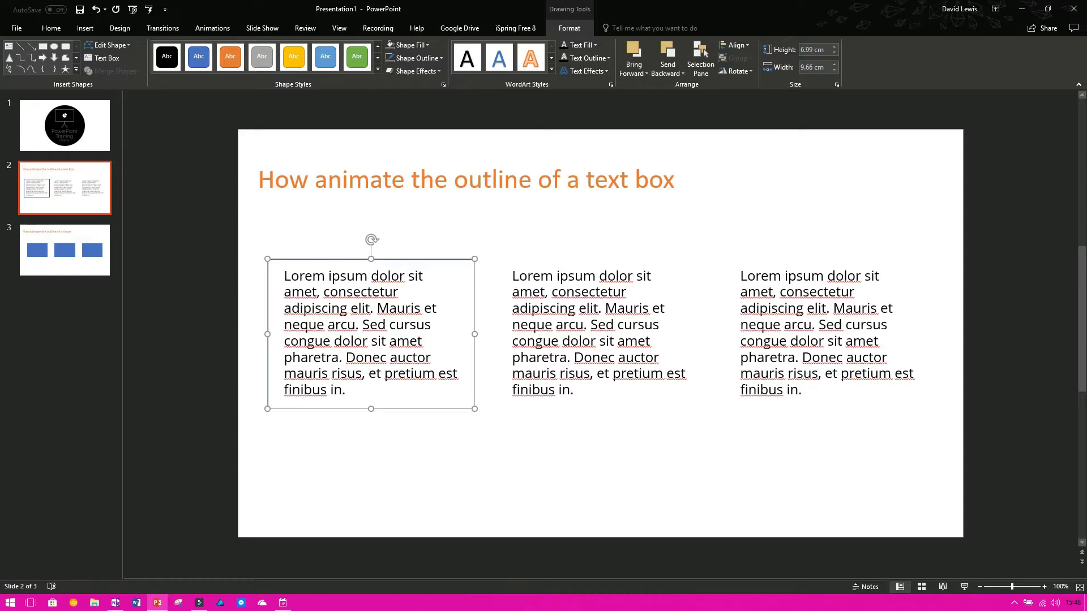
click(406, 45)
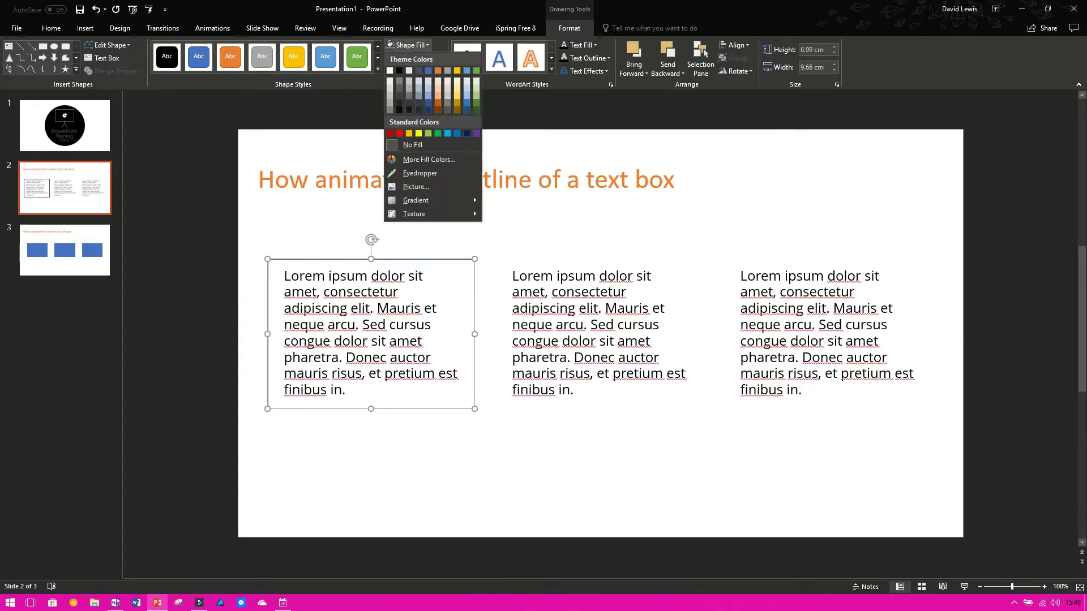
click(406, 45)
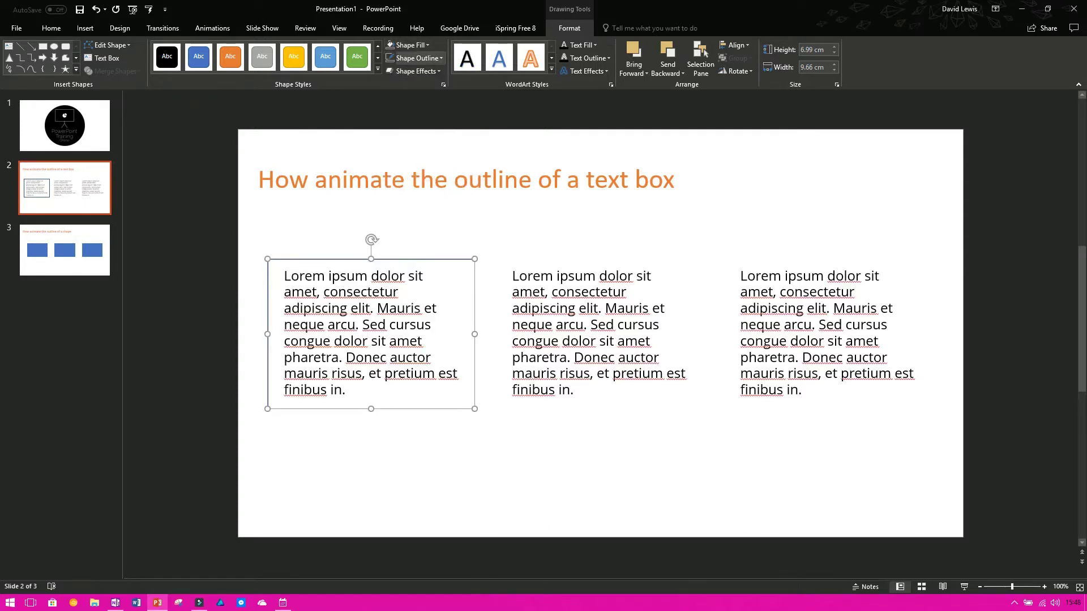
Give the rectangle around the first text block an orange, 3 pt, dotted outline
click(416, 57)
click(437, 83)
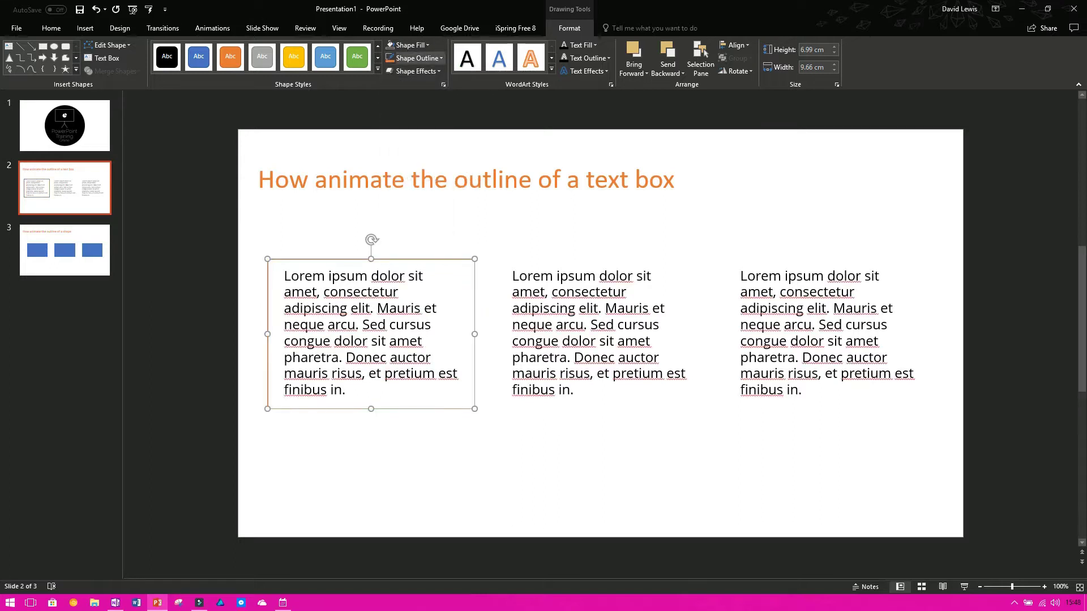
click(419, 57)
mouse_move(413, 199)
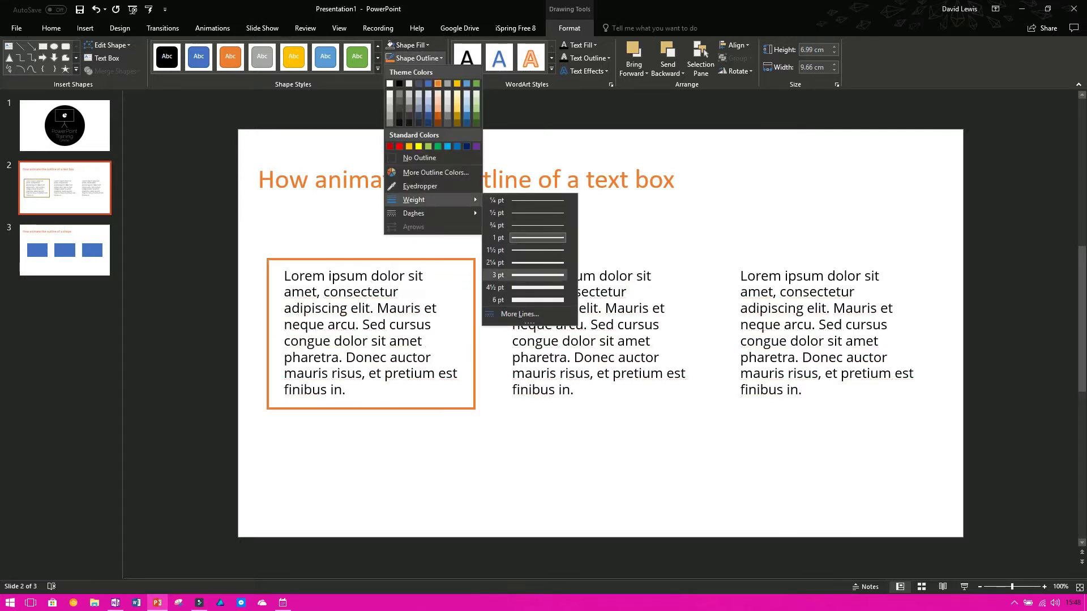
click(523, 275)
click(416, 58)
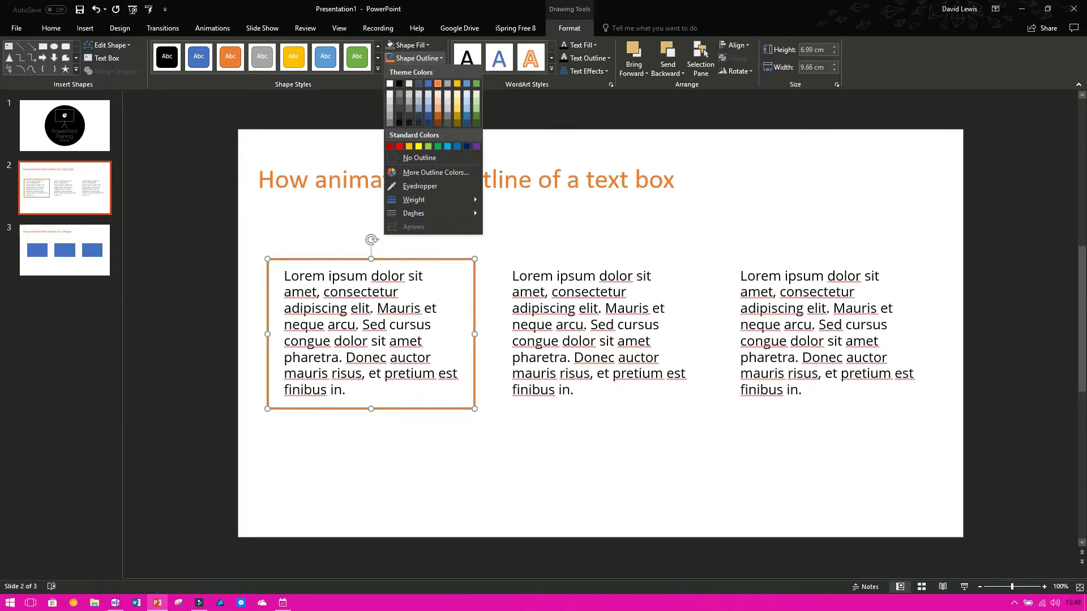
mouse_move(419, 213)
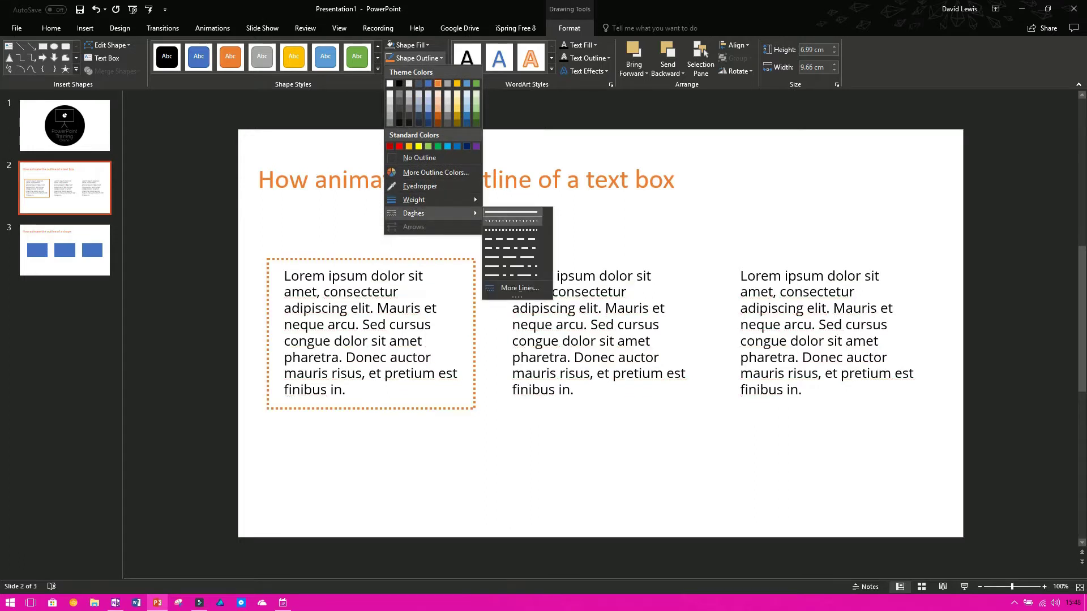
click(512, 220)
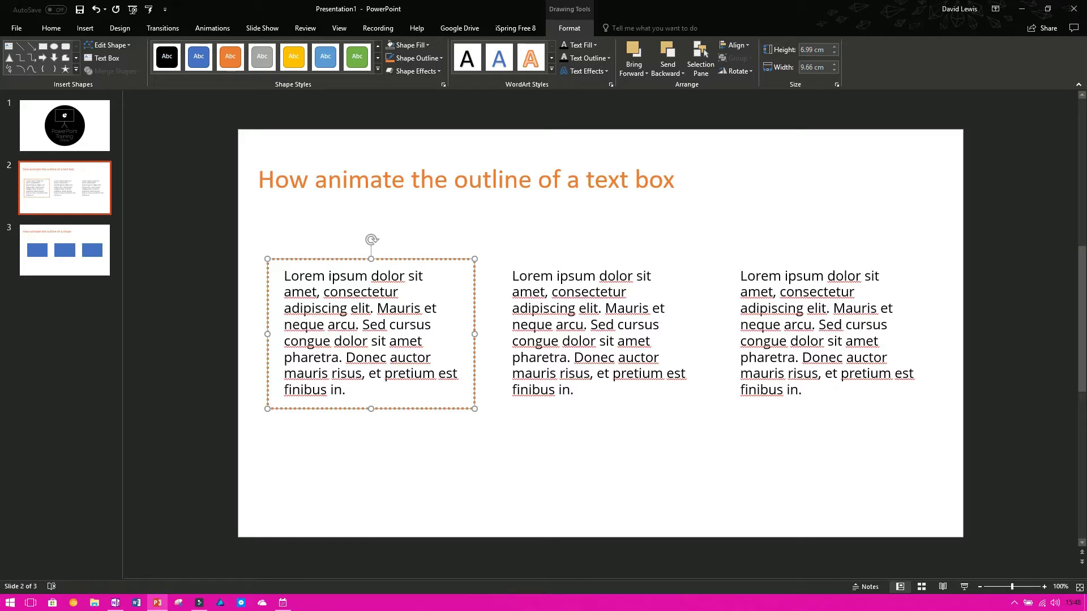
Try the Appear and Fly In animations on the dotted rectangle, then apply the Wheel animation instead
click(212, 27)
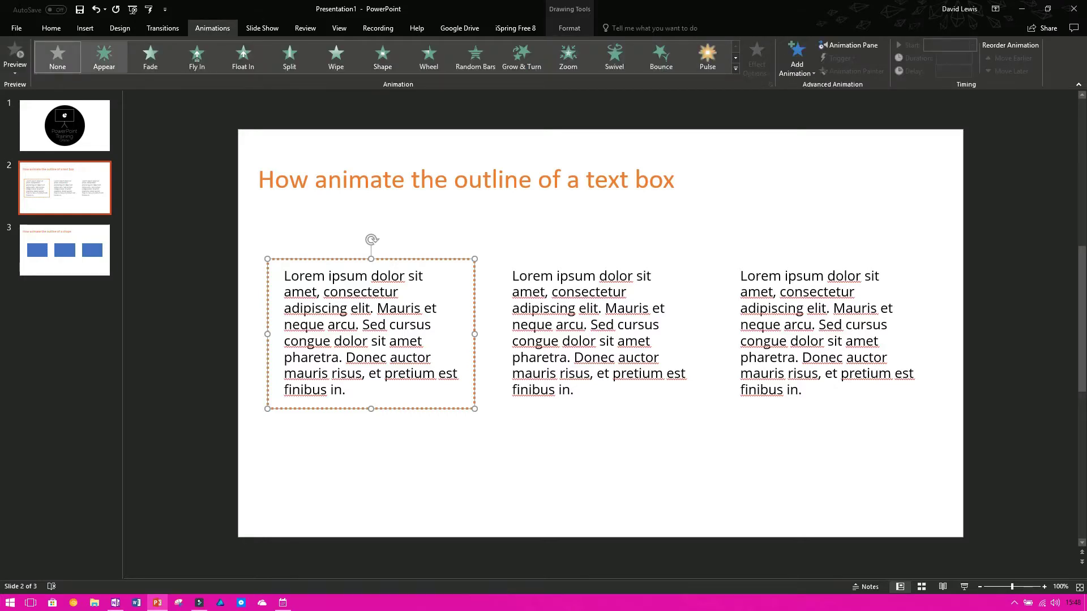
click(104, 56)
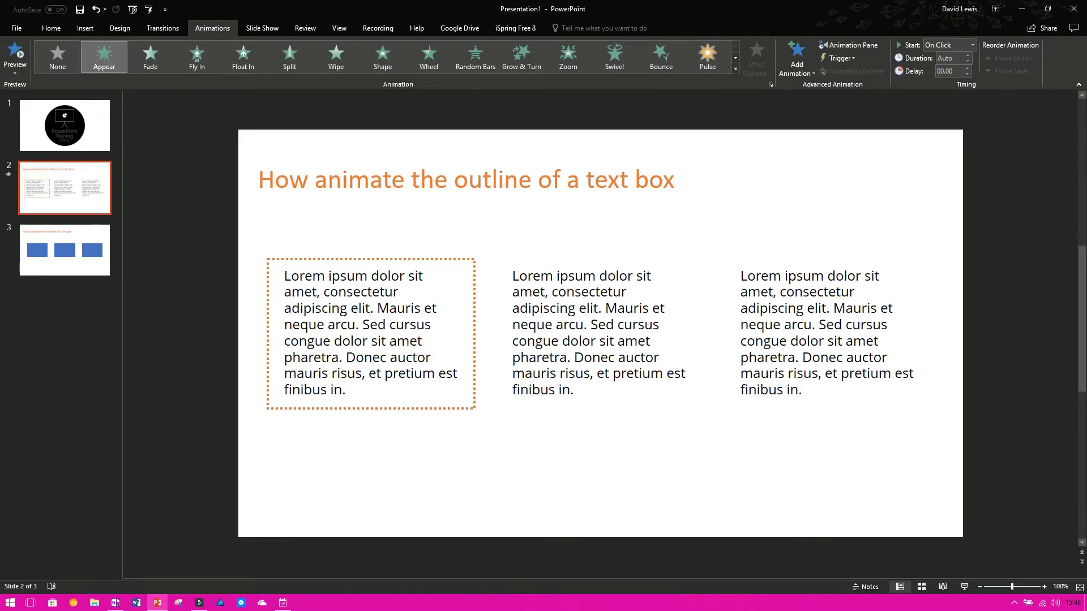
click(196, 57)
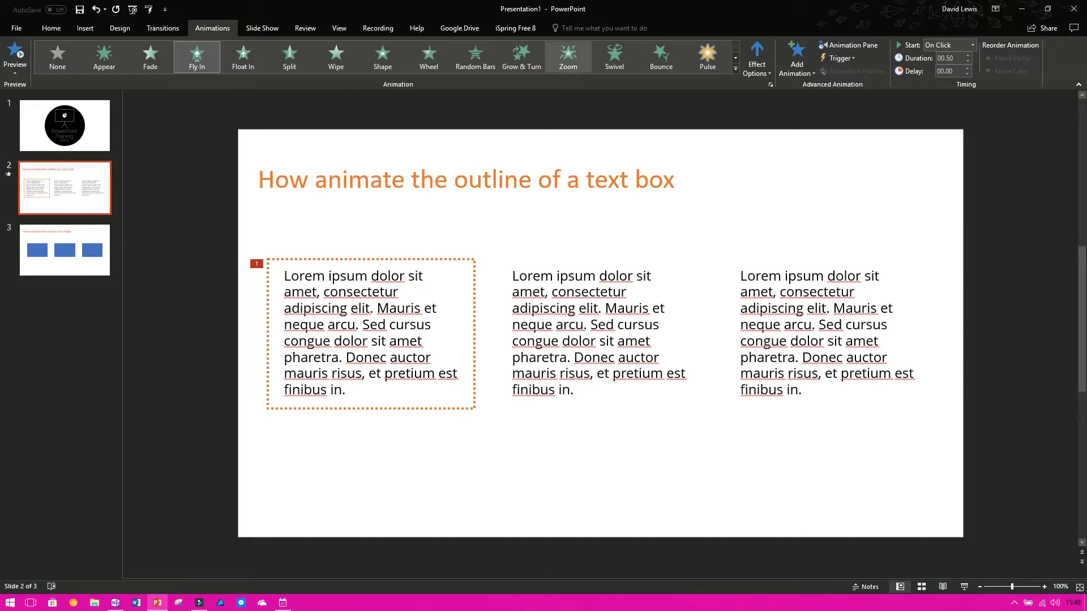
click(429, 56)
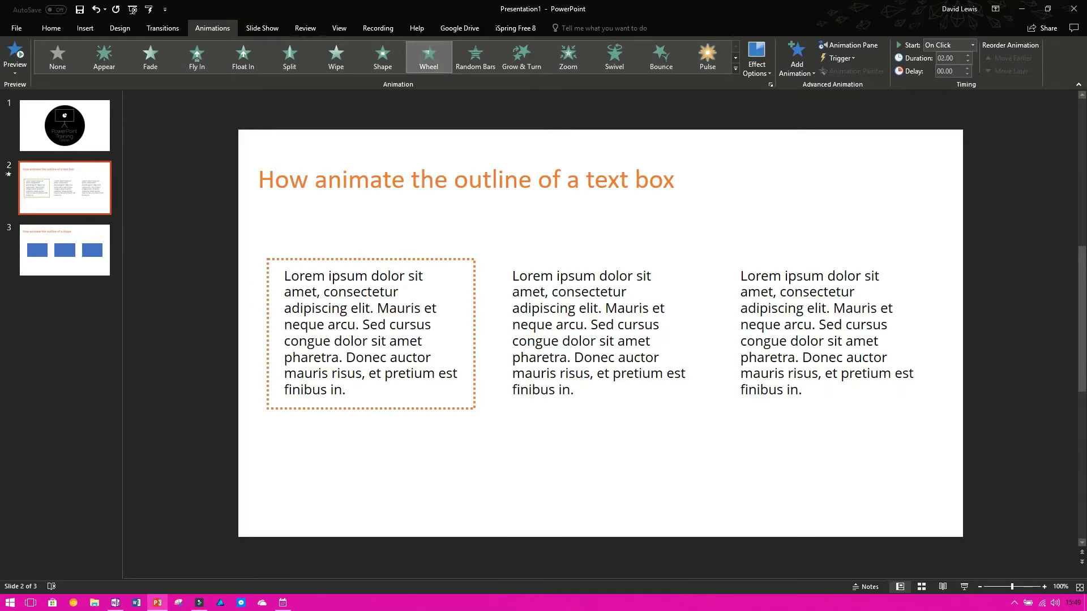
scroll(897, 71, up, 1)
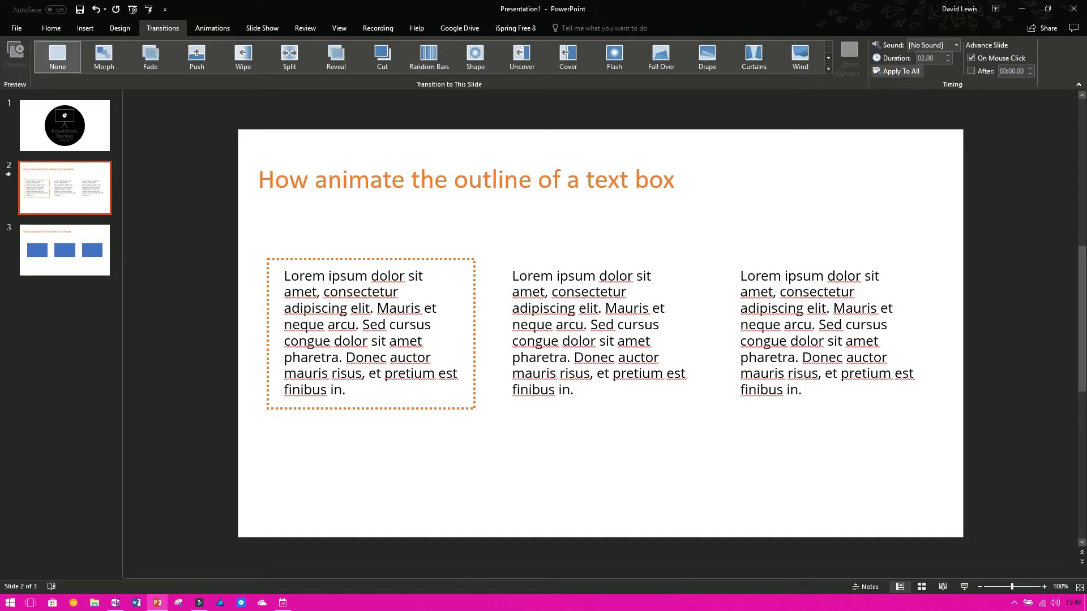
click(827, 58)
click(828, 70)
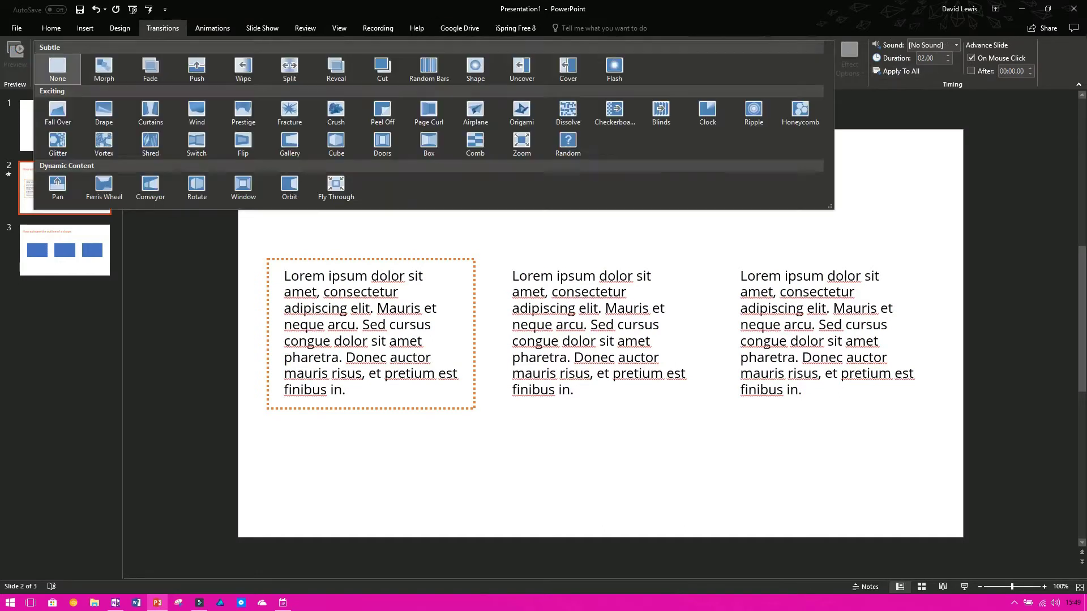
key(Escape)
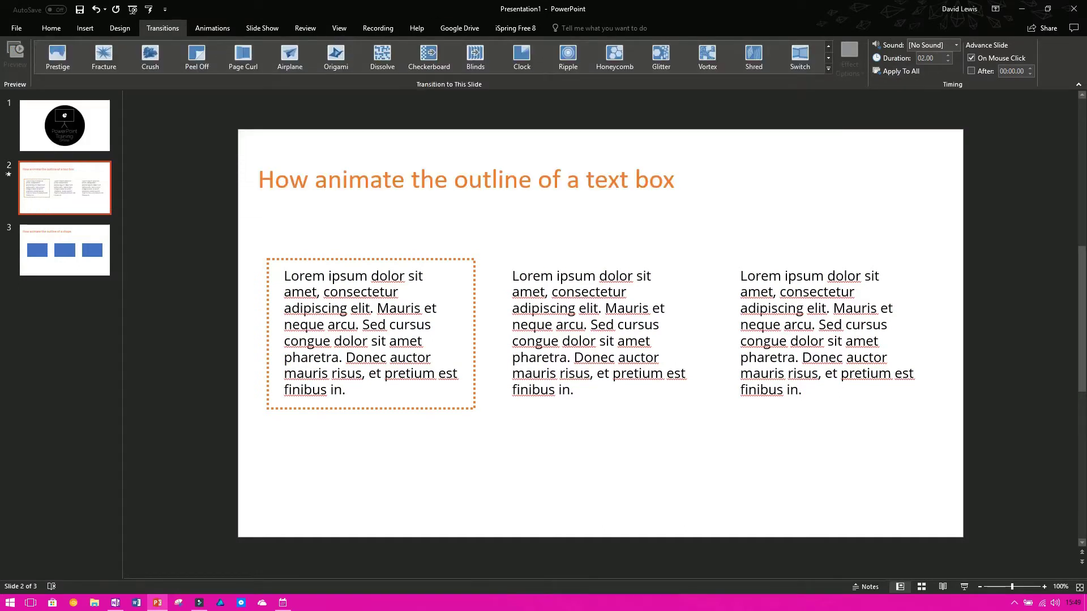
key(alt+a)
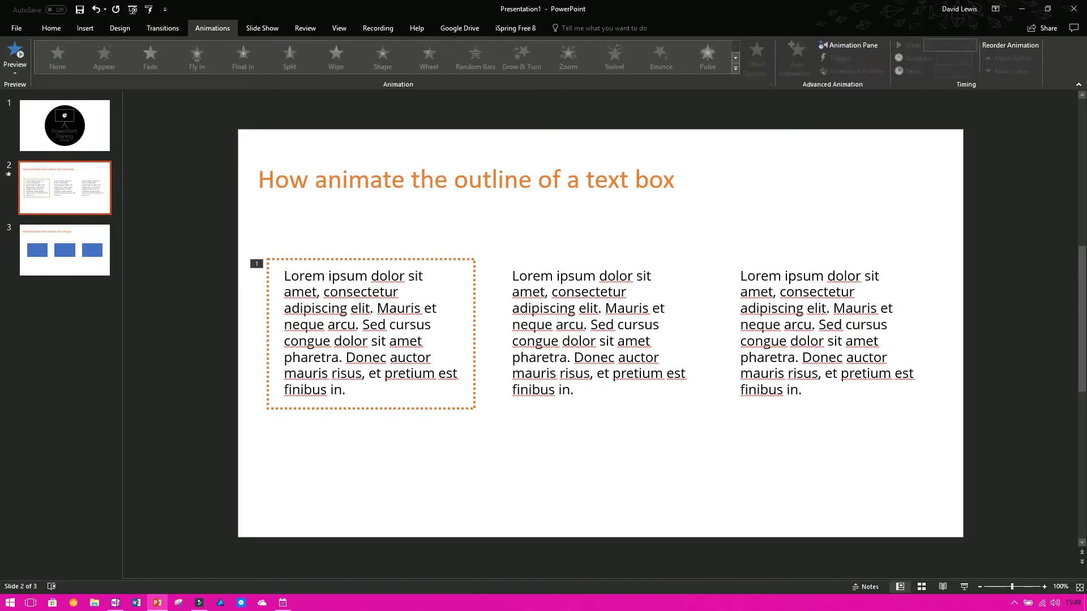
Copy the animated dotted rectangle and place one copy around the second text block and another around the third
click(371, 259)
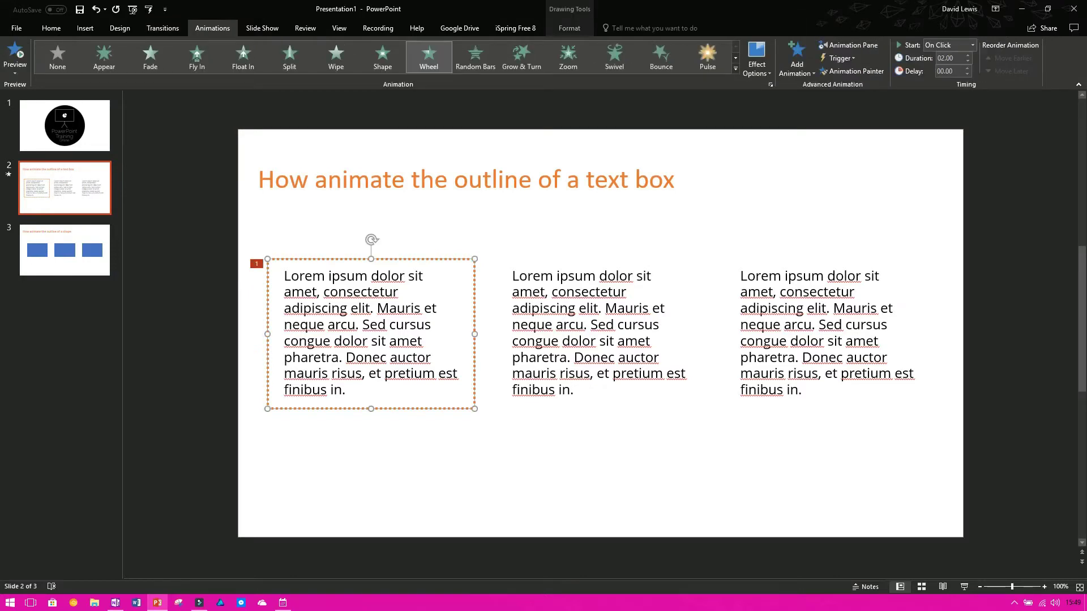
key(ctrl+v)
drag(428, 268, 647, 259)
key(ctrl+v)
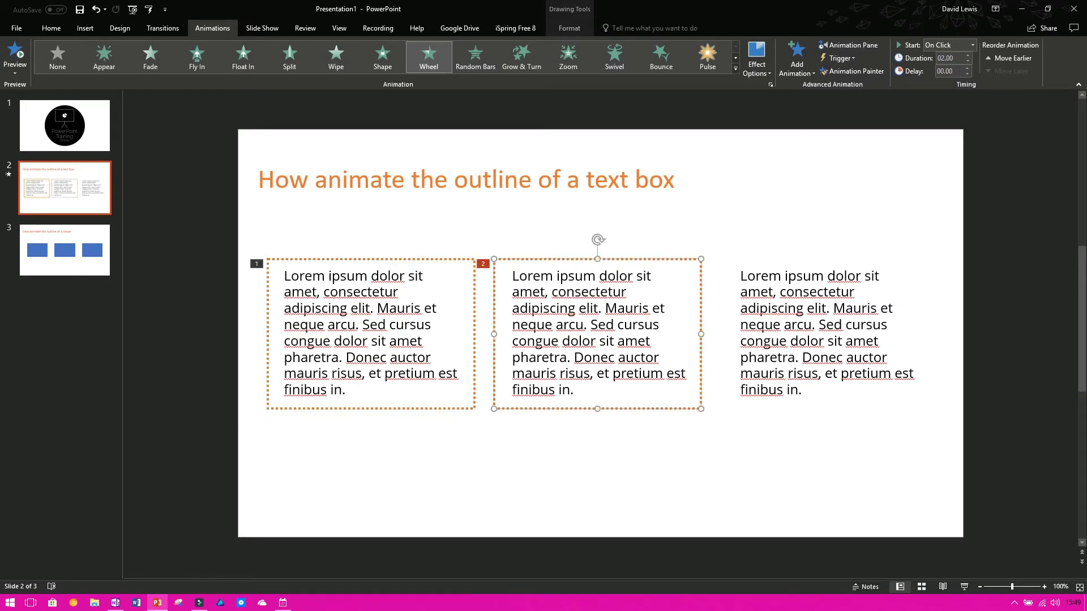
drag(379, 340, 816, 330)
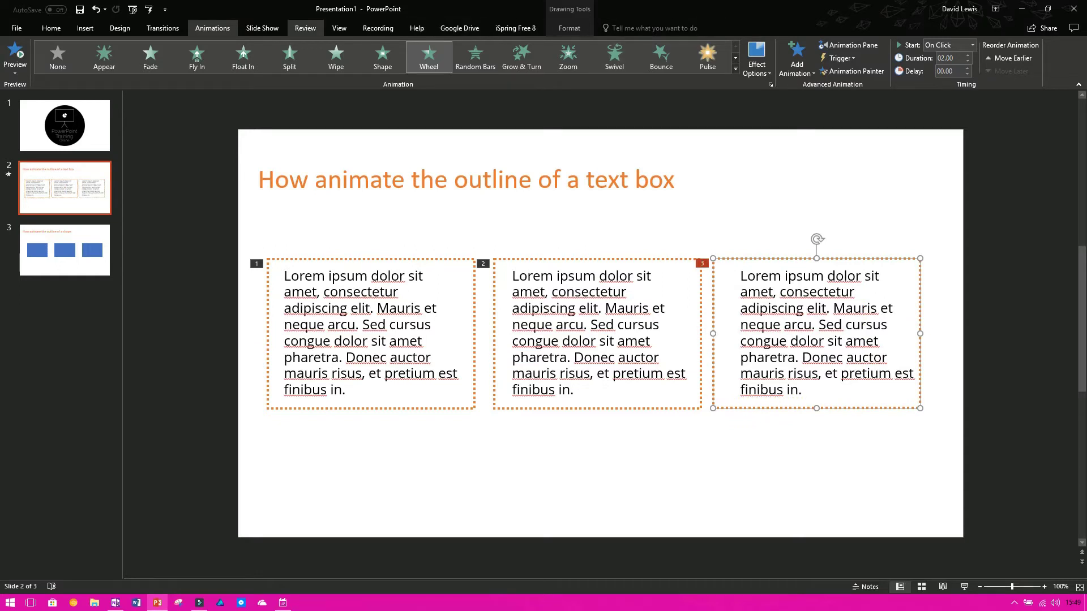
key(Escape)
On slide 3, duplicate the first blue rectangle and place the copy exactly on top of the original
click(51, 28)
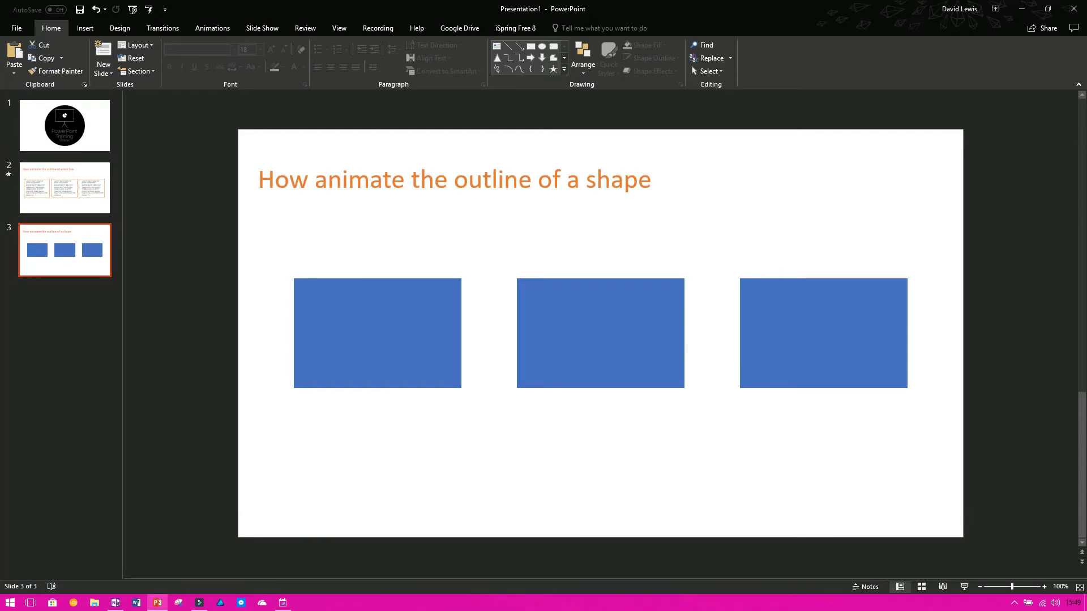
click(377, 333)
click(600, 333)
click(823, 332)
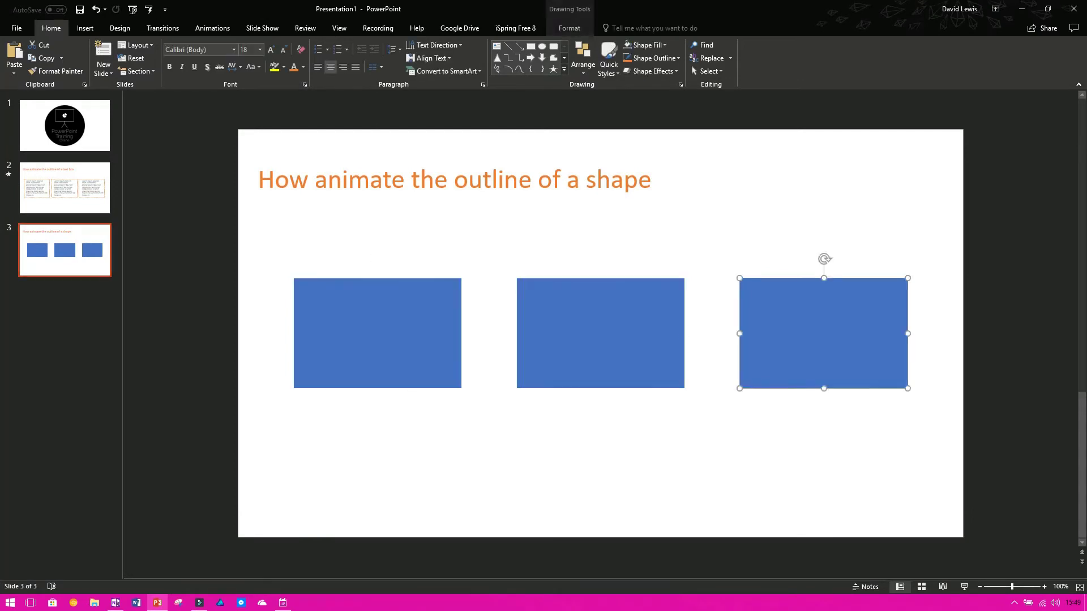
click(377, 333)
key(ctrl+v)
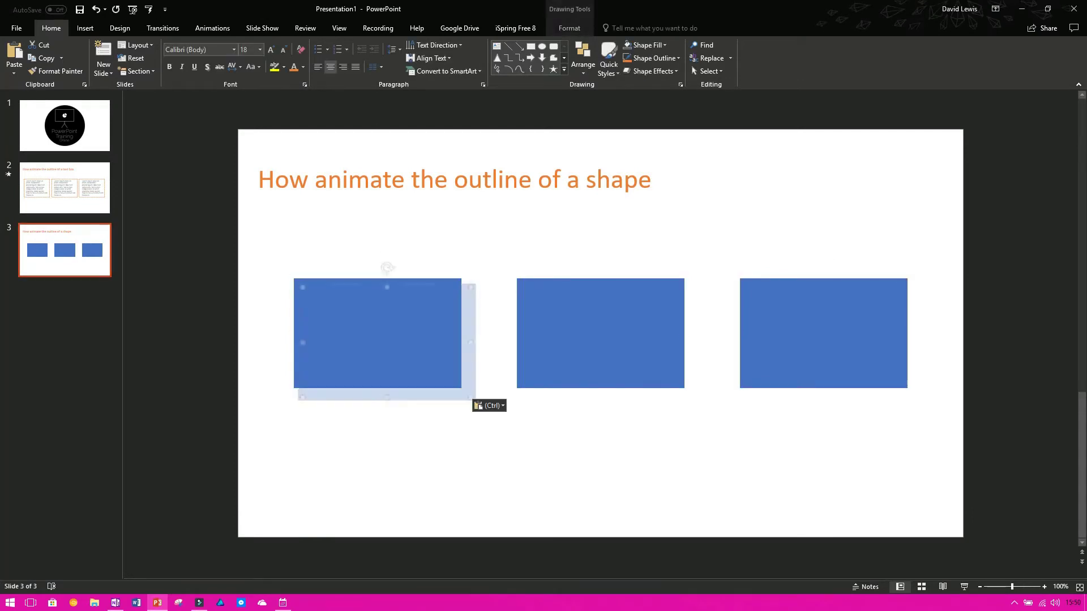
drag(388, 343, 377, 333)
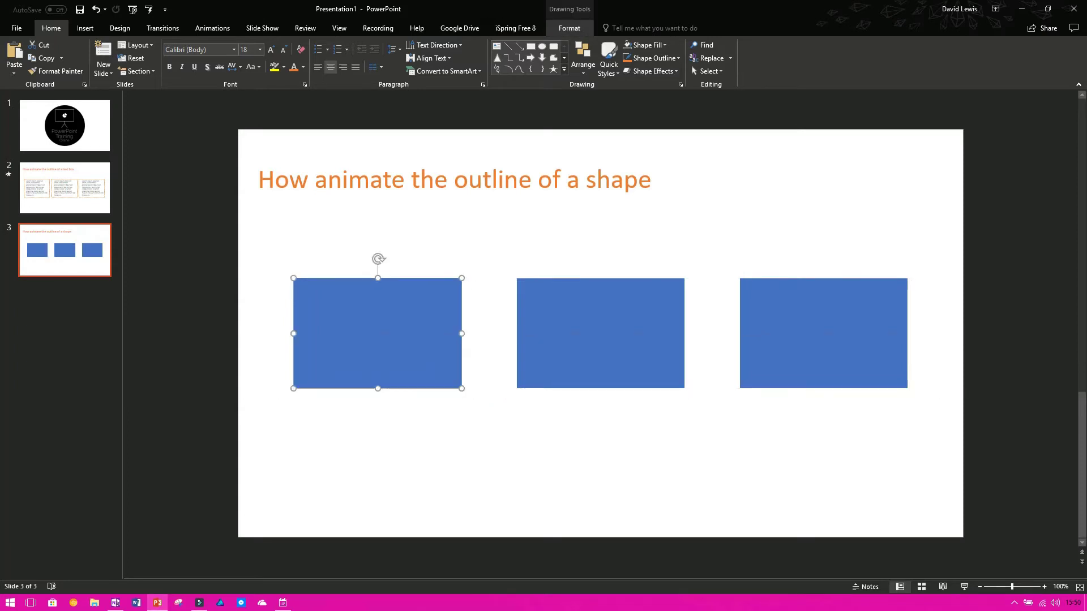
Set the copied rectangle to No Fill and give it an orange outline with a 3 pt weight
click(569, 27)
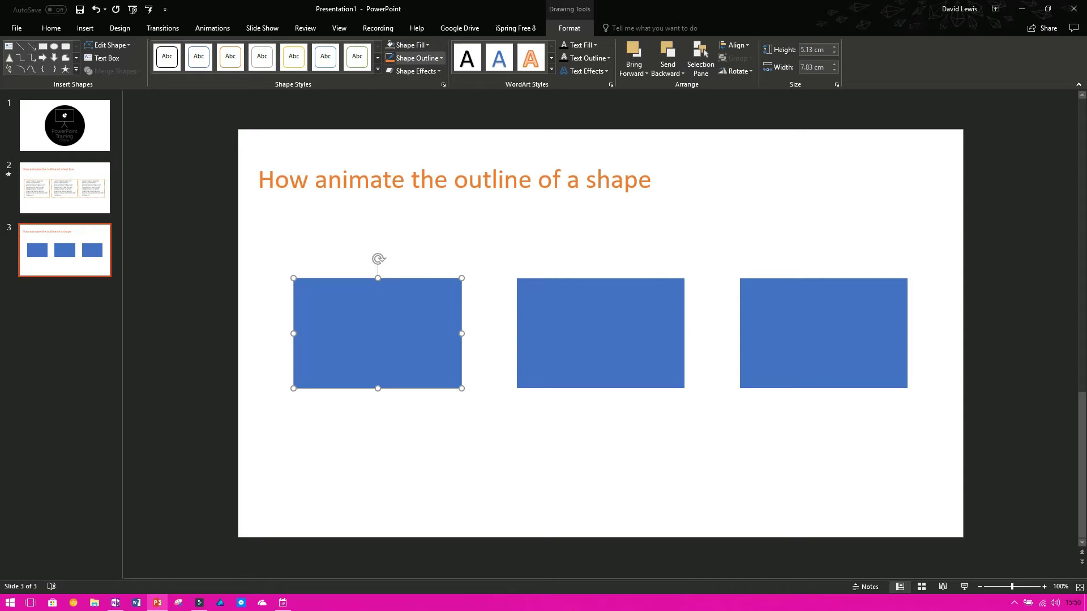
click(416, 58)
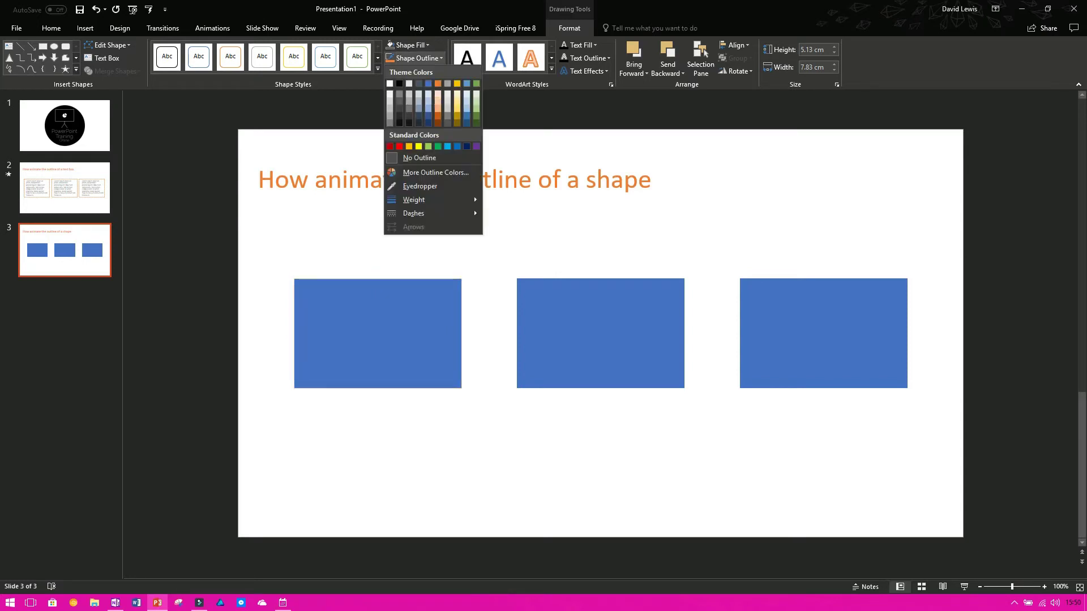
click(438, 83)
click(416, 58)
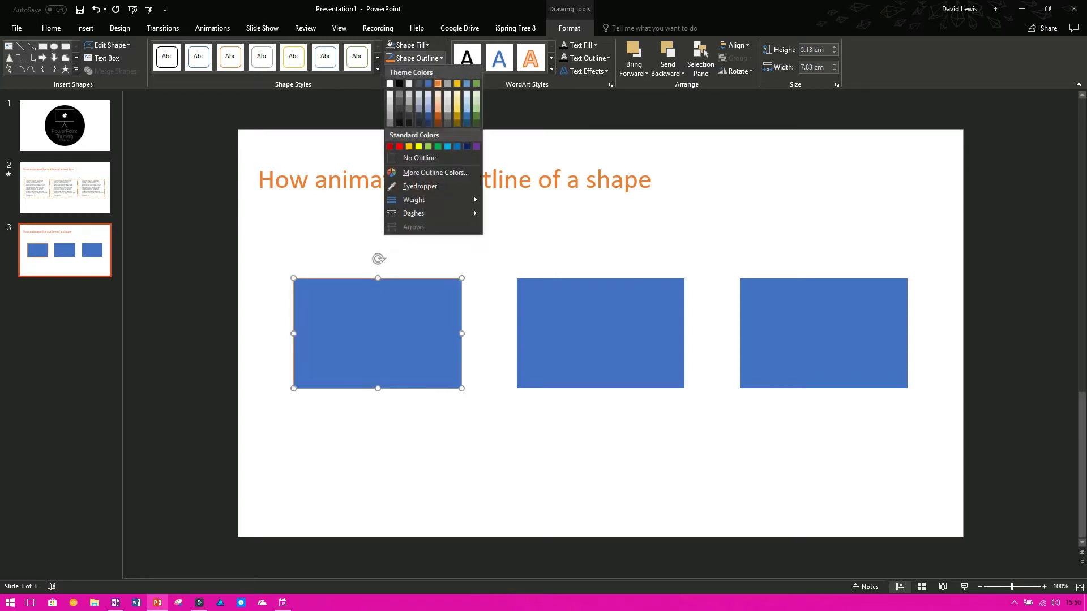
mouse_move(414, 200)
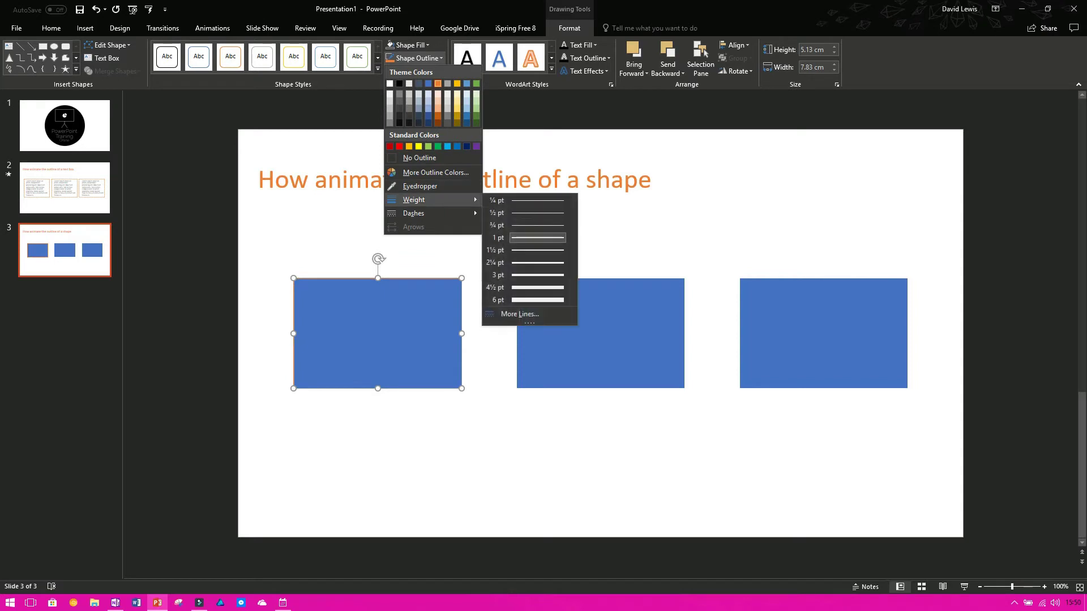
click(527, 275)
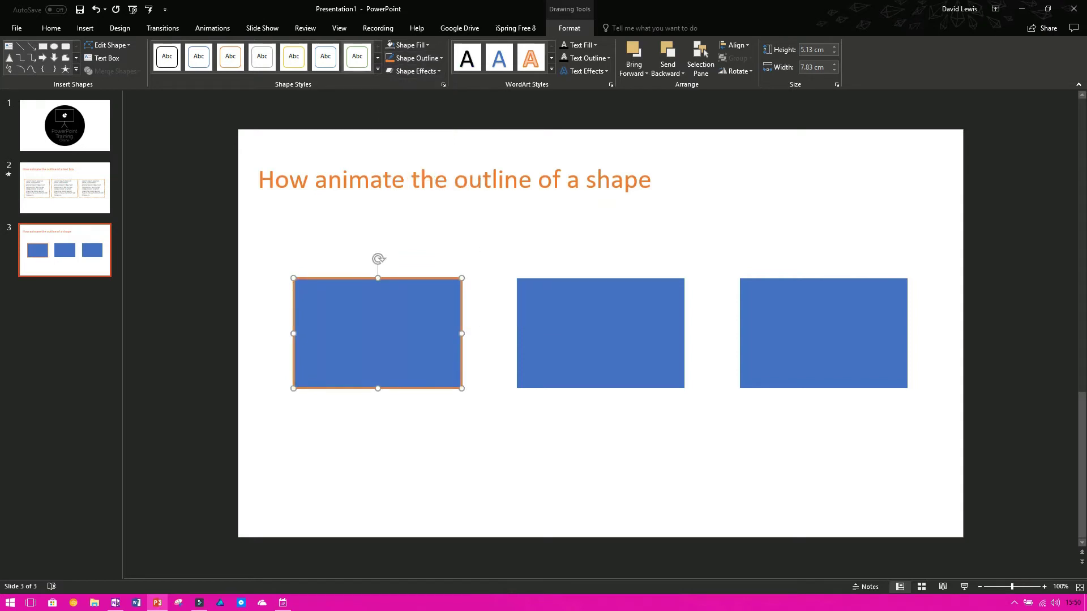
Change the orange outline of the unfilled rectangle over the first blue shape to a dashed line with a thicker weight
click(416, 58)
mouse_move(414, 213)
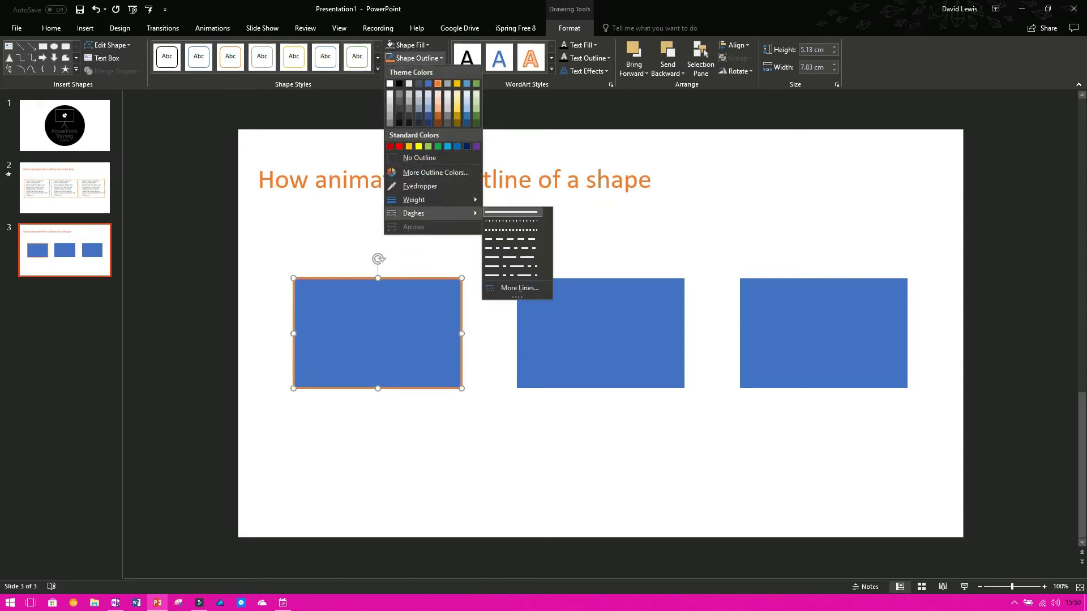
click(512, 239)
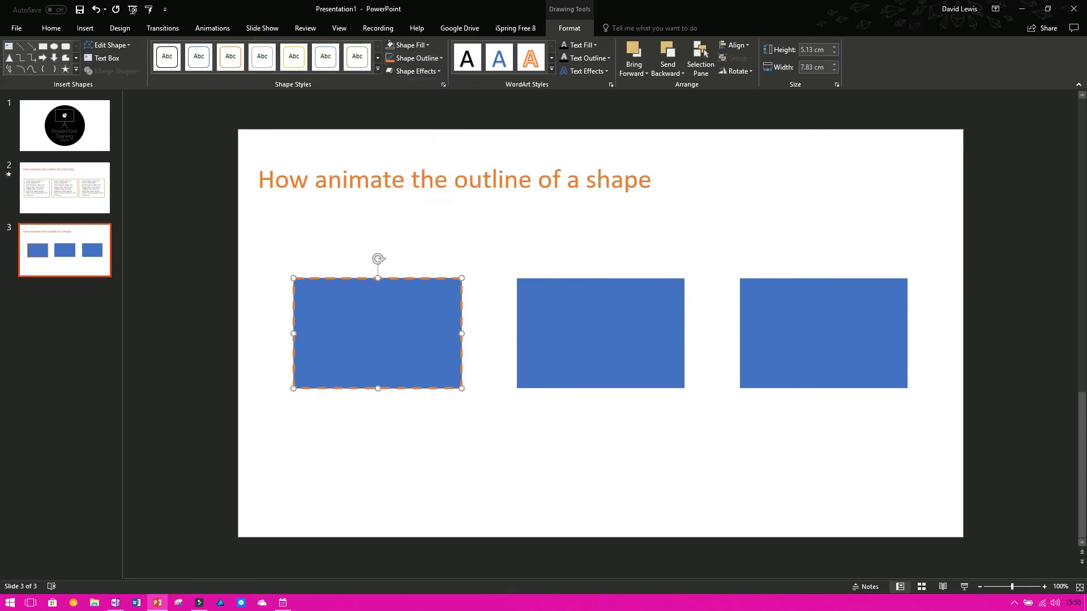
click(416, 58)
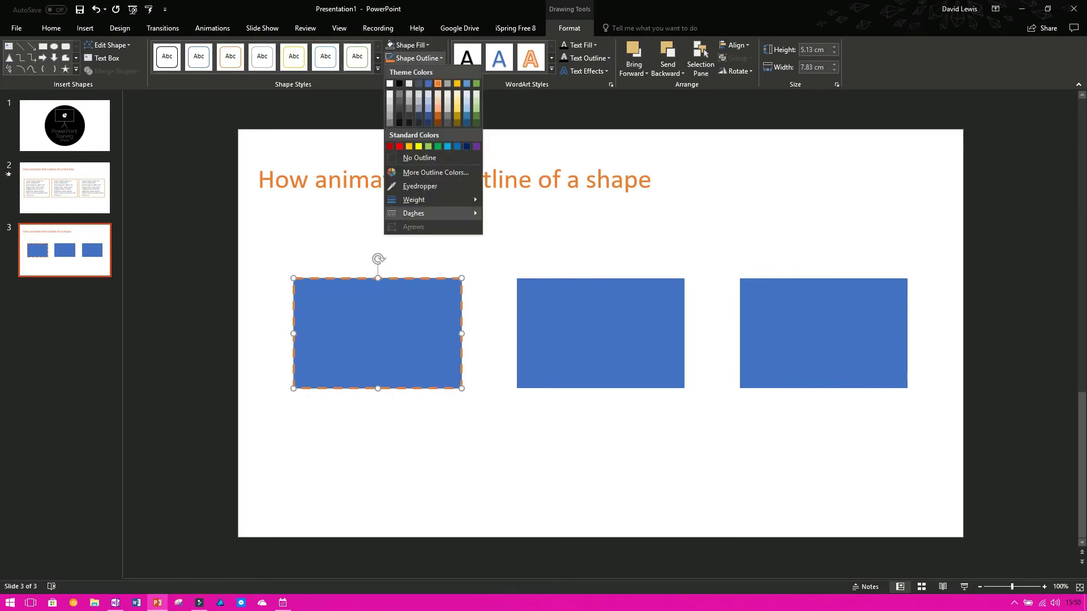
mouse_move(422, 200)
click(525, 288)
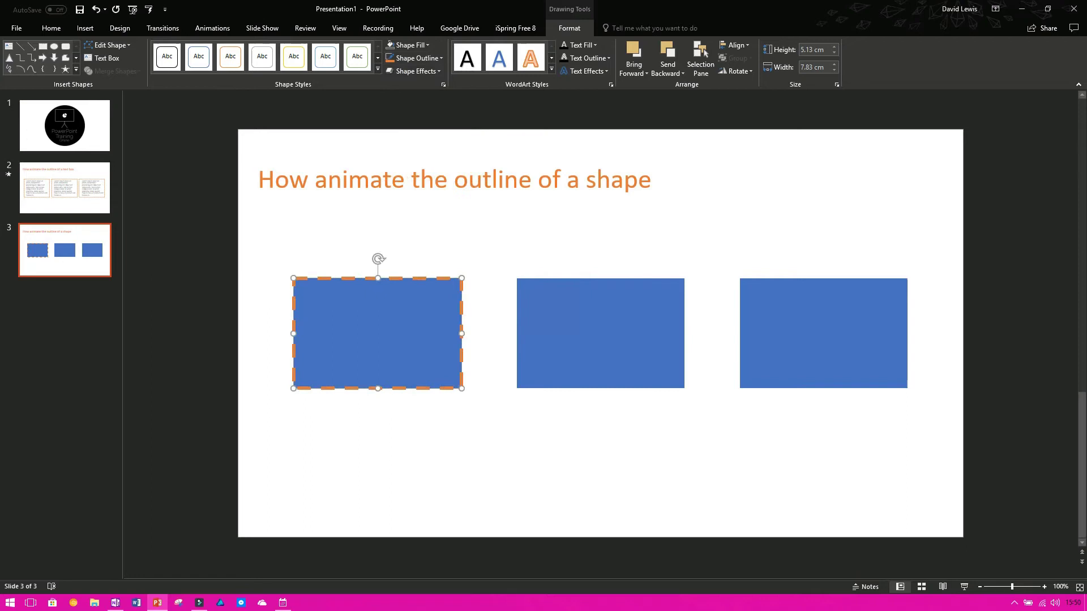
Apply the Wheel entrance animation to the dashed orange rectangle over the first blue shape
key(Escape)
click(377, 333)
scroll(600, 333, up, 10)
scroll(600, 333, up, 1)
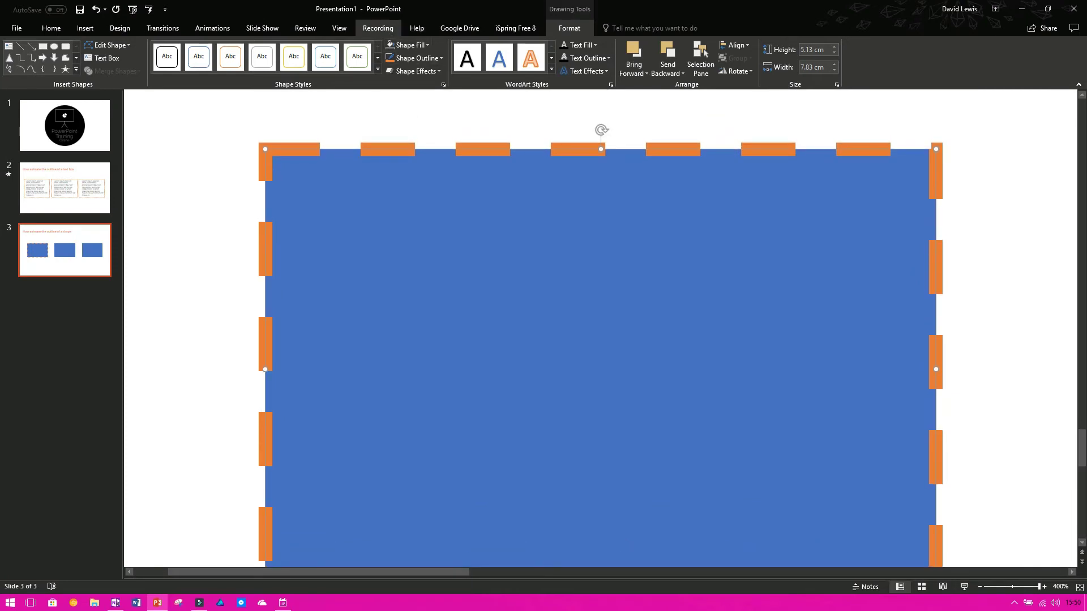
click(212, 28)
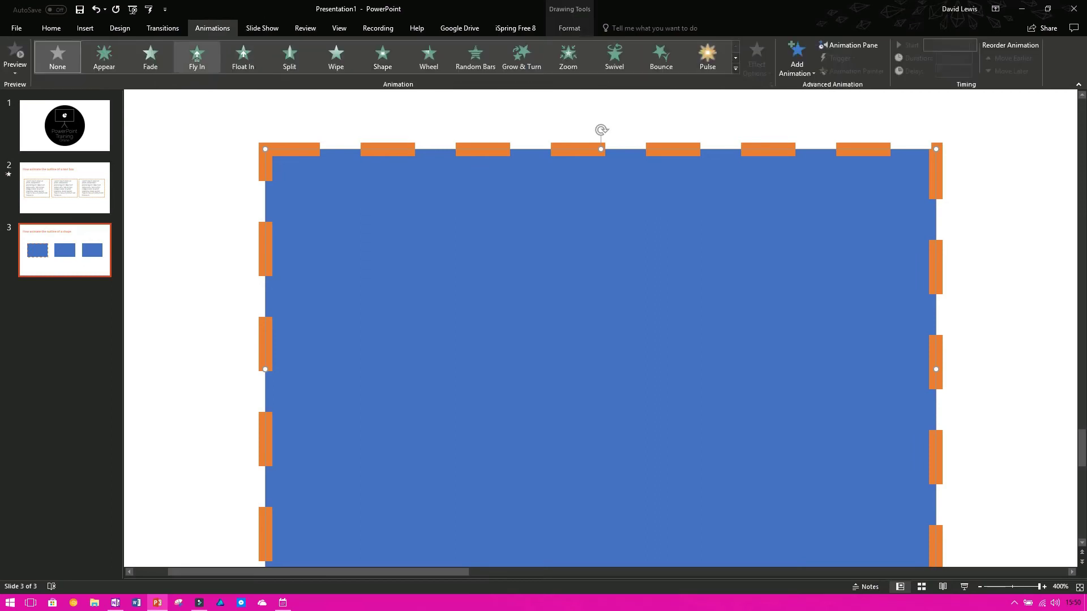
click(428, 56)
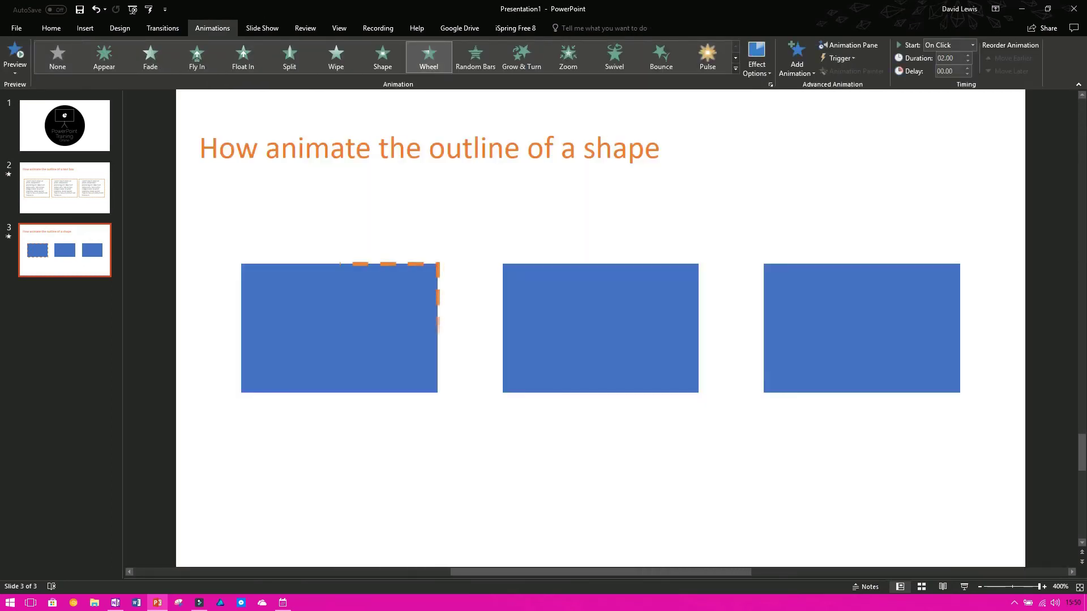